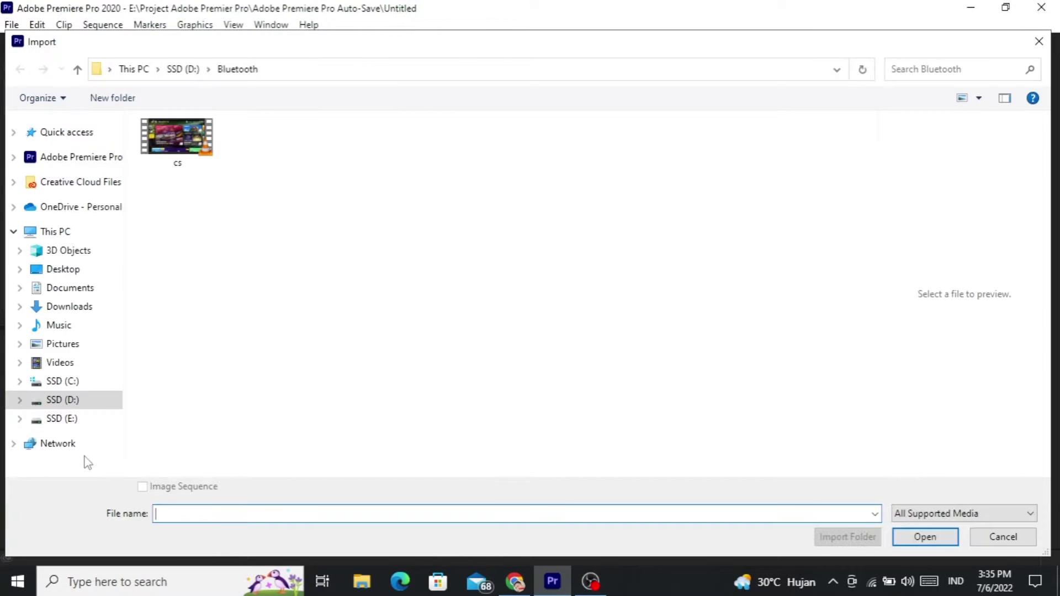
Try importing cs.mp4 from D:\Bluetooth; the import fails with a generic importer error
click(1047, 52)
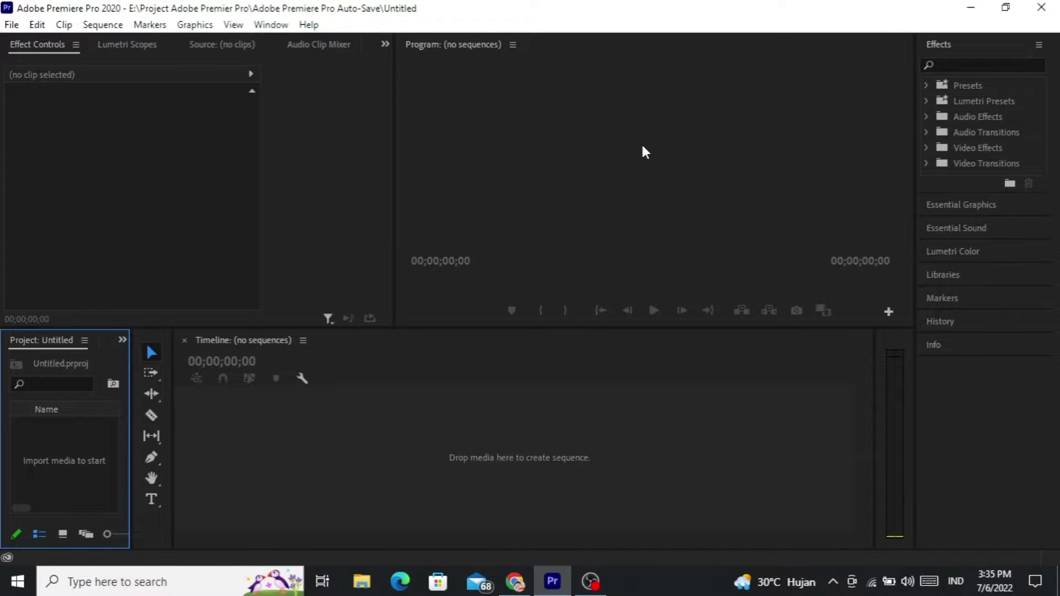
double_click(62, 454)
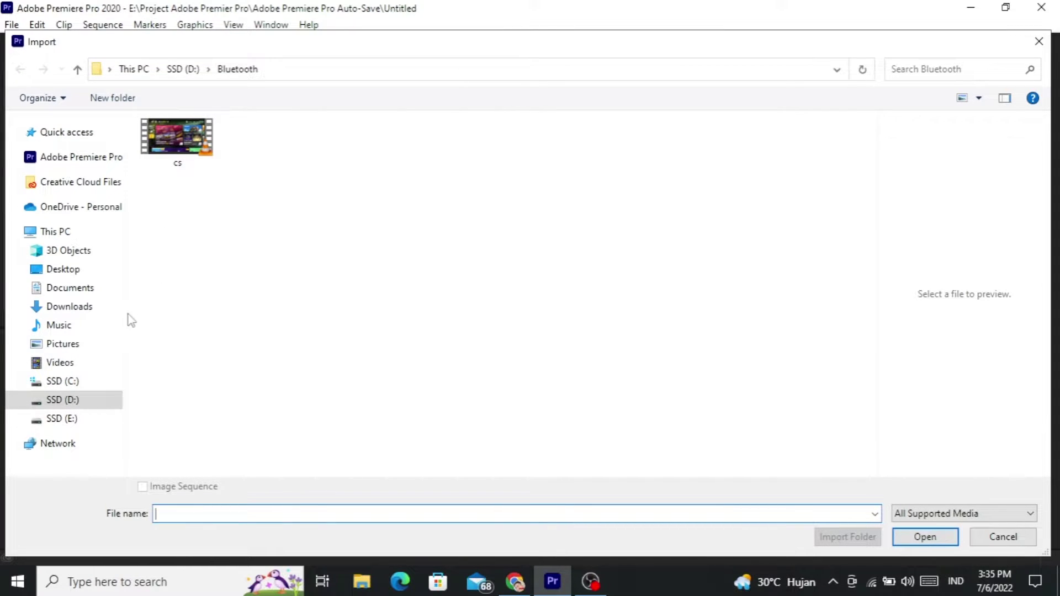
click(92, 404)
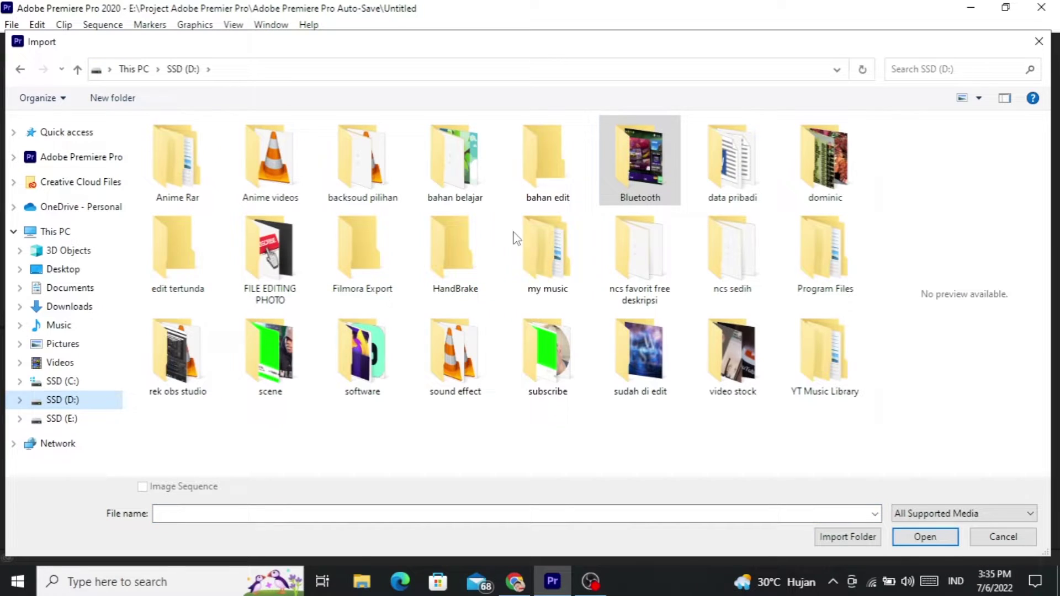
double_click(631, 160)
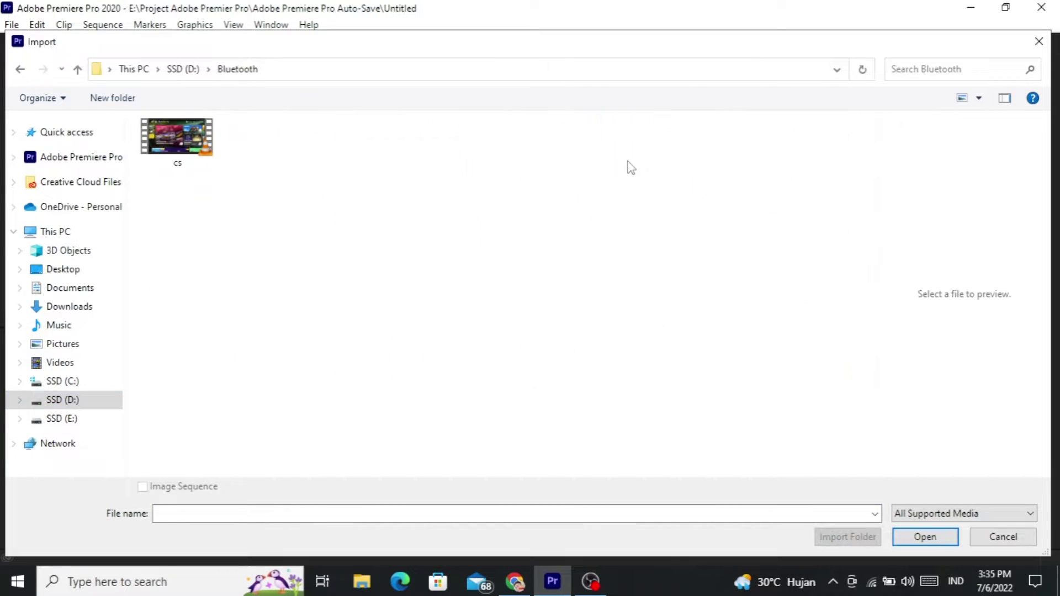
double_click(174, 137)
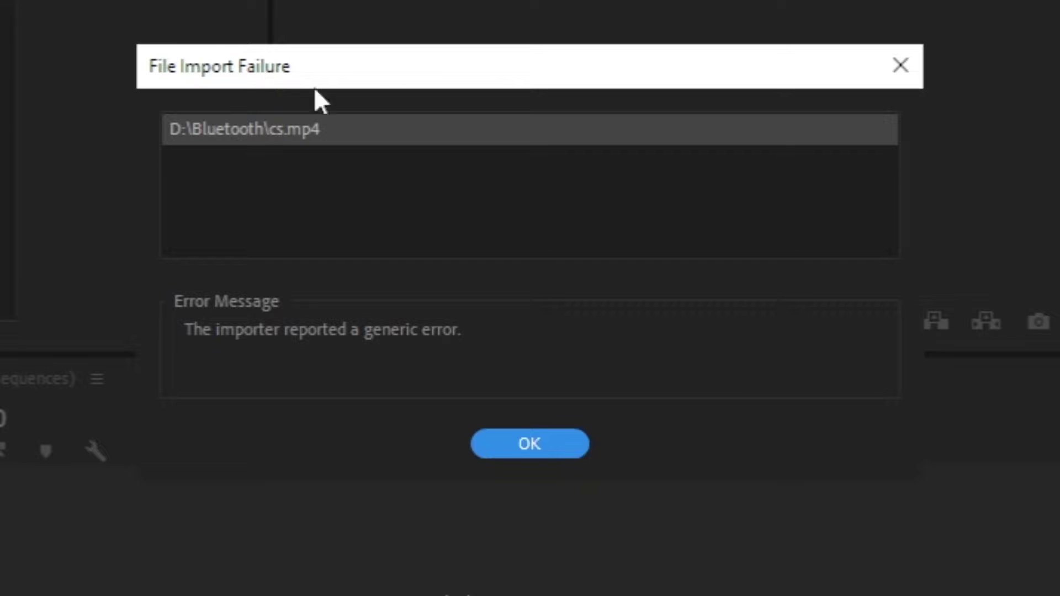
Dismiss the error, retry importing cs.mp4, and dismiss the repeated File Import Failure
click(527, 450)
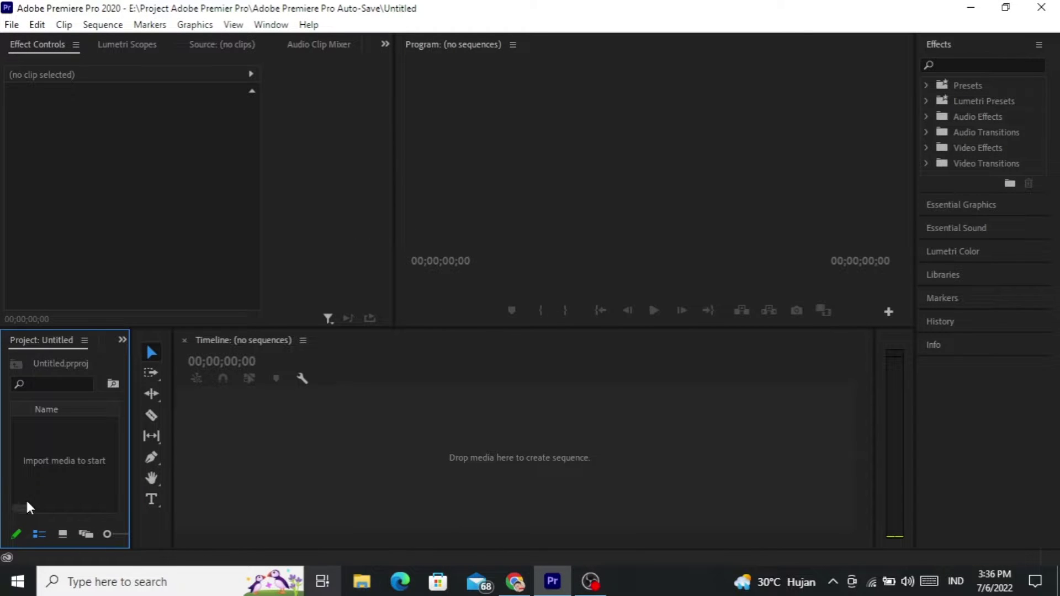
double_click(87, 443)
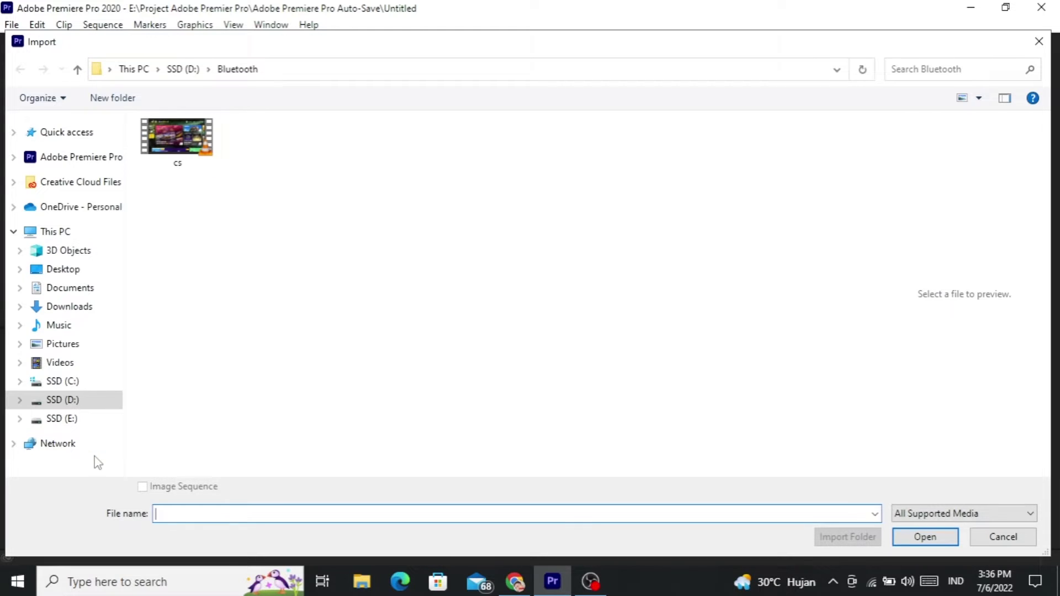
double_click(173, 148)
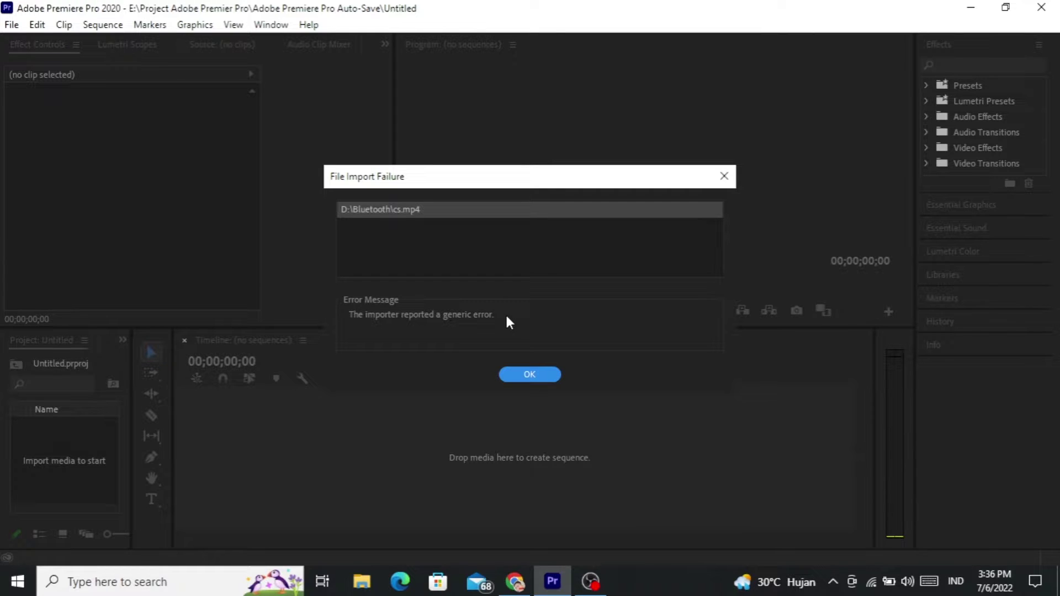
click(521, 372)
In File Explorer, rename D:\Bluetooth\cs to 'hshvxhvhswghx', then close Explorer
click(362, 581)
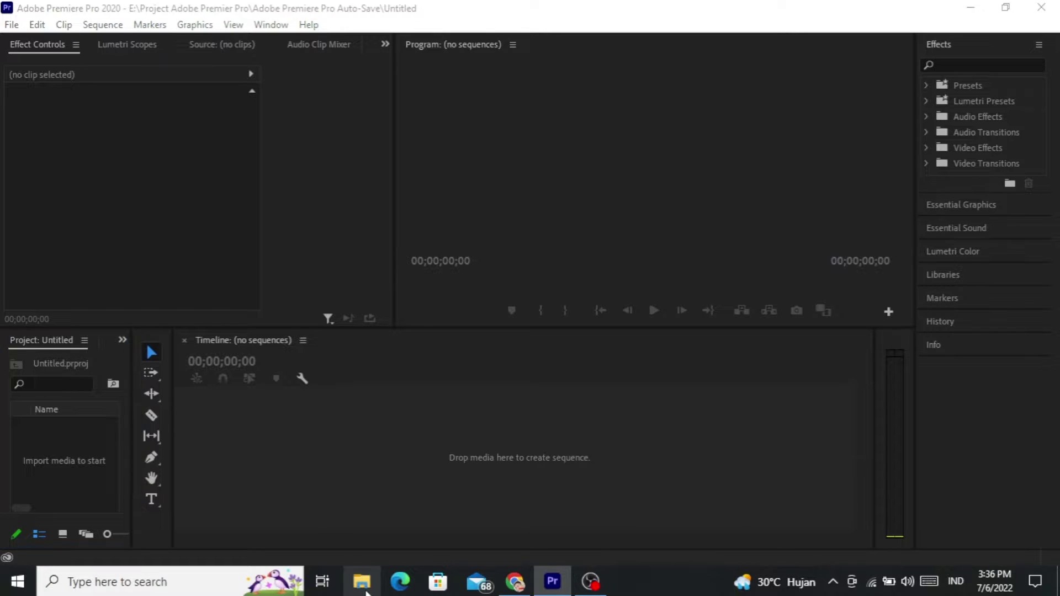
click(122, 406)
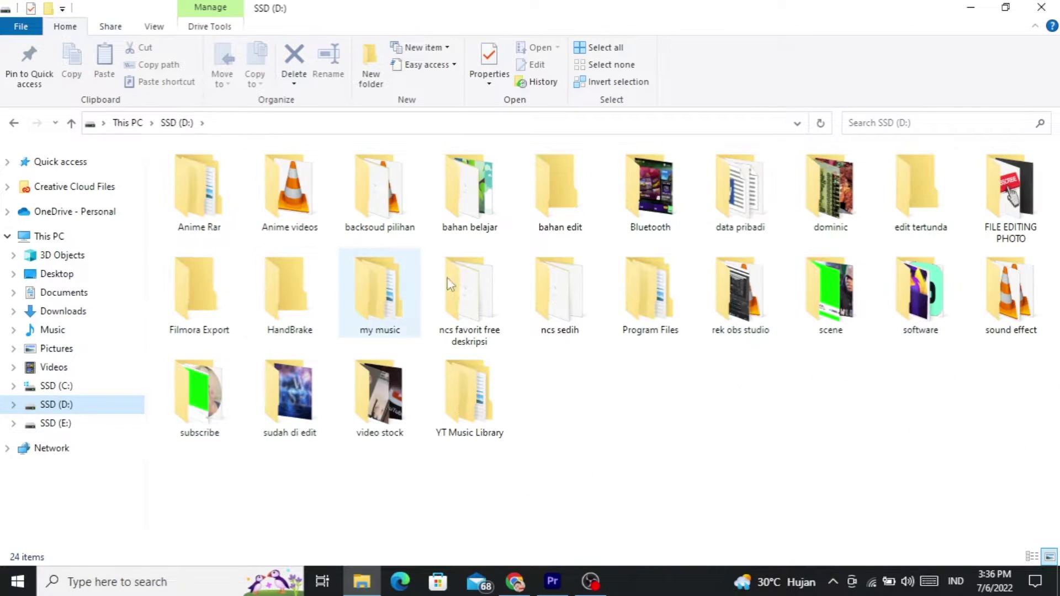
double_click(641, 188)
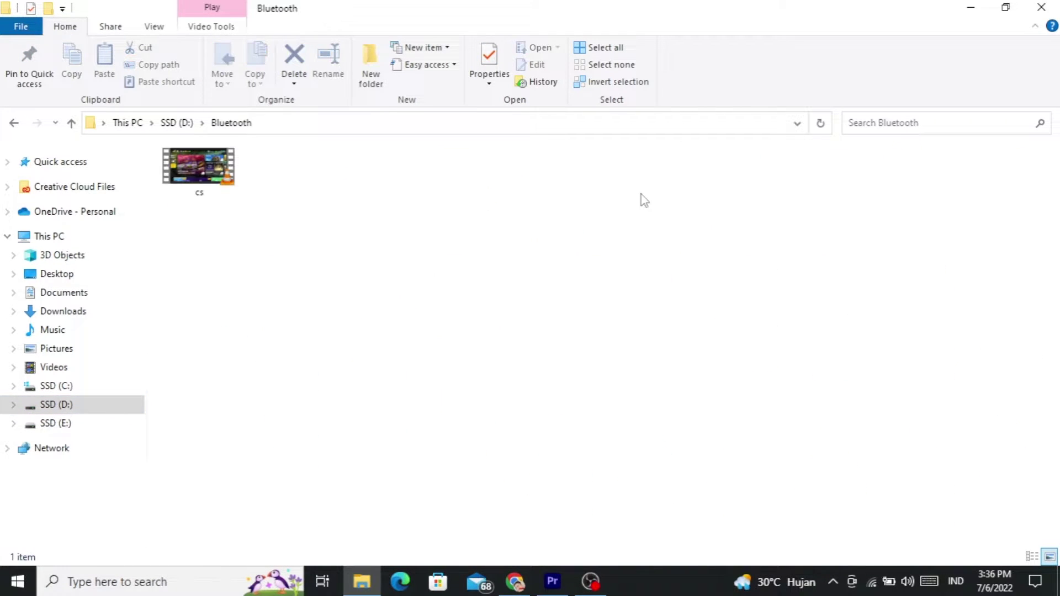
click(202, 190)
click(201, 192)
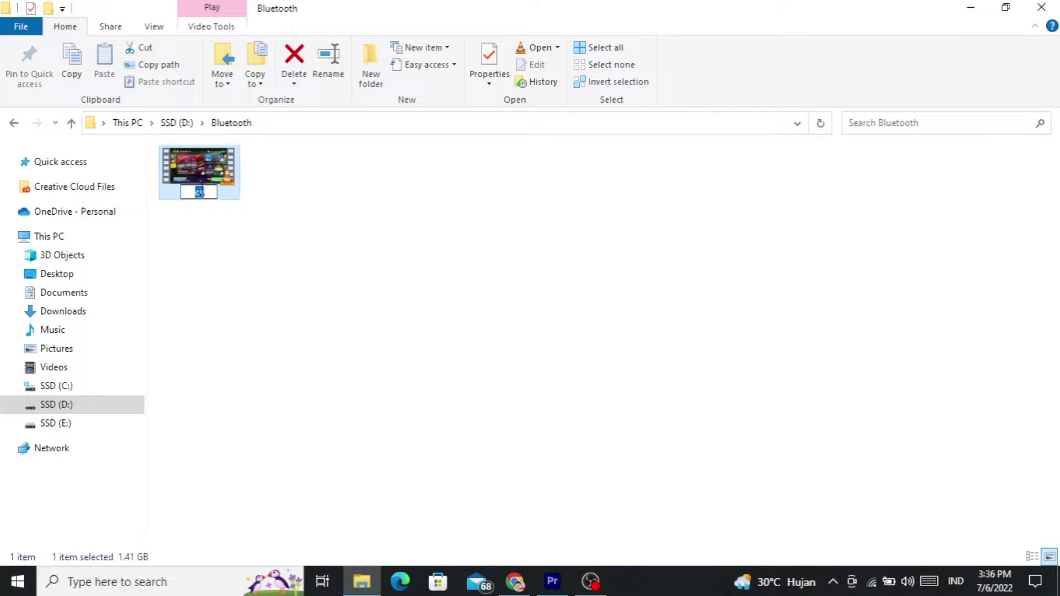
text(hshvxhvhswghx)
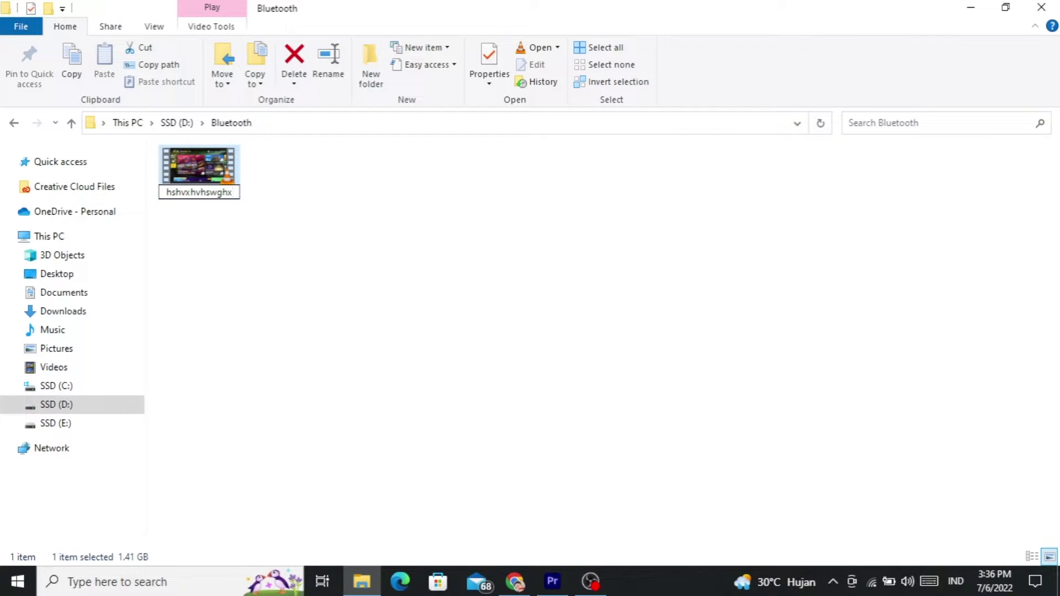
key(Return)
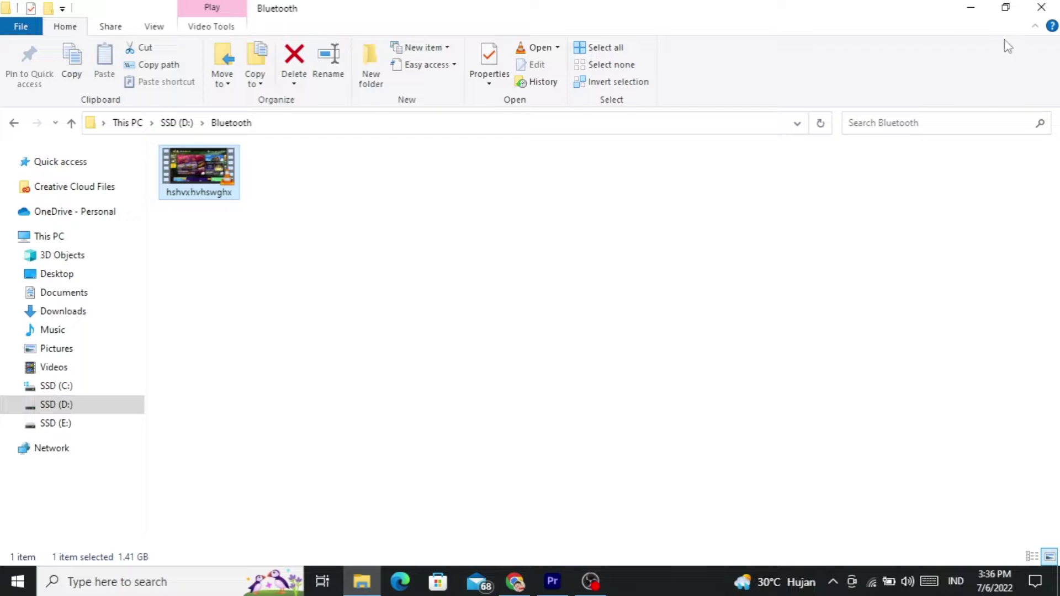
click(1041, 6)
Import hshvxhvhswghx.mp4, drag it onto a new sequence timeline, and scrub to preview
double_click(81, 438)
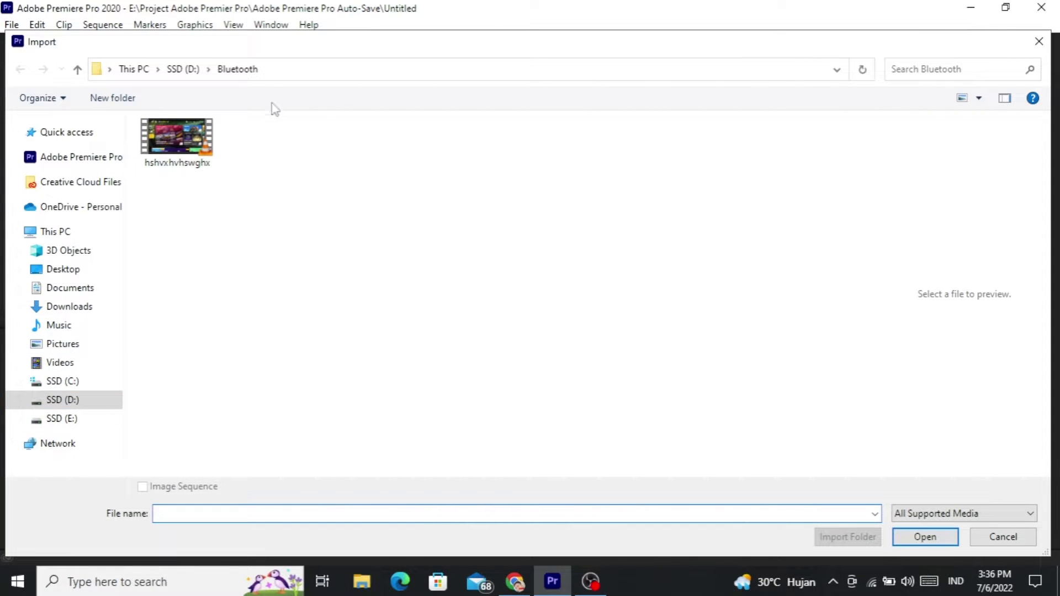
double_click(179, 134)
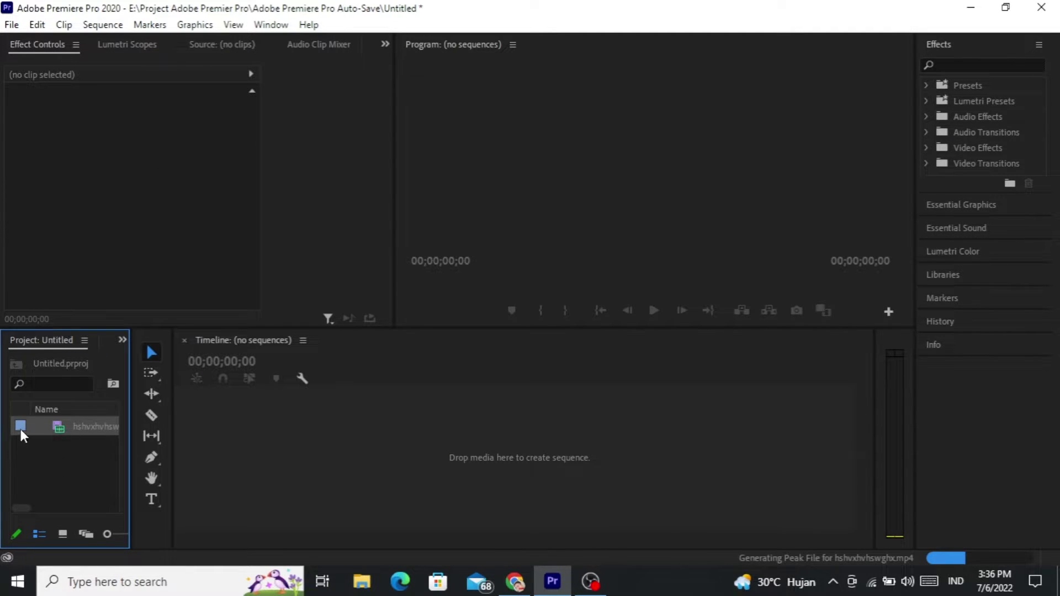
drag(21, 426, 293, 439)
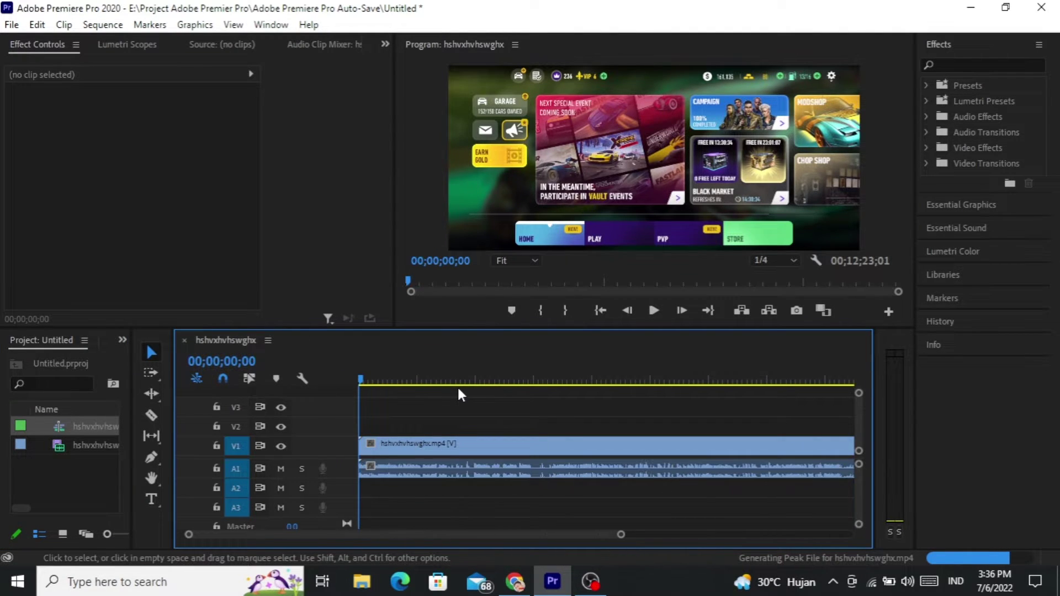
mouse_move(482, 379)
mouse_down()
mouse_move(574, 379)
mouse_move(450, 375)
mouse_up()
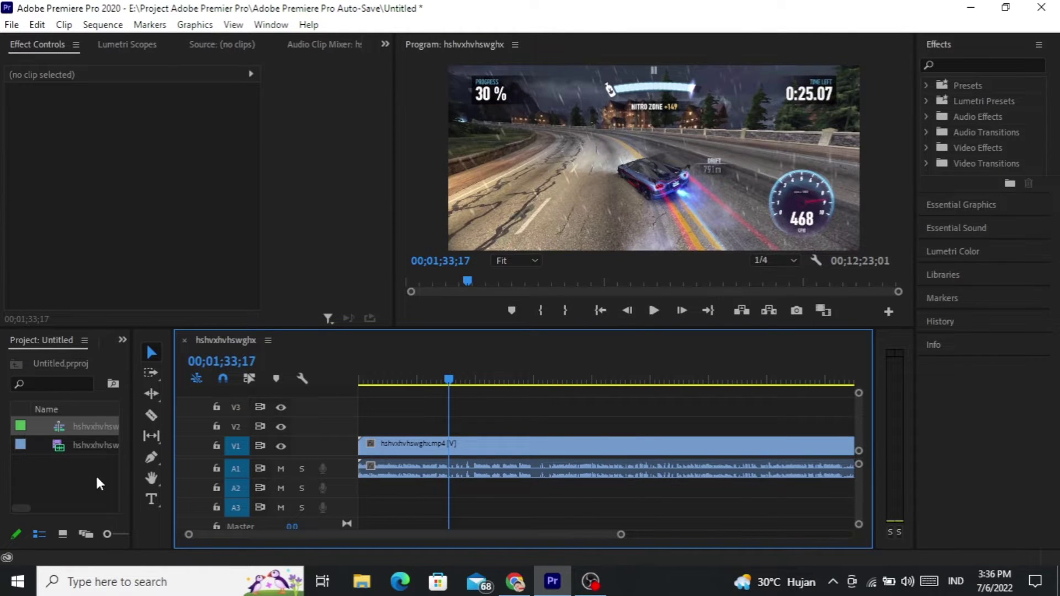
click(42, 453)
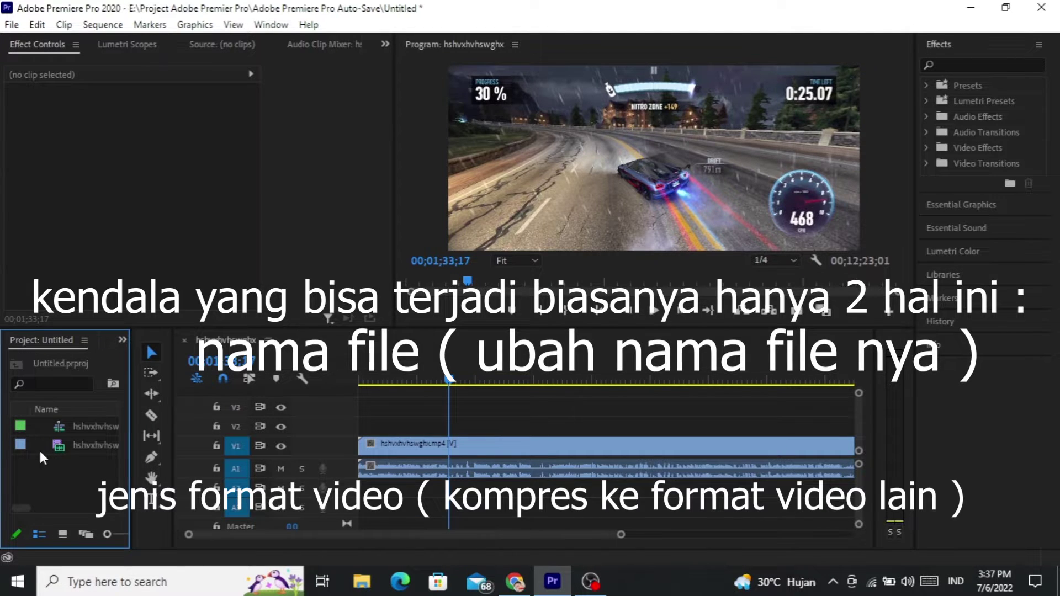
Check the 1.41 GB, 12:23 hshvxhvhswghx MP4 in D:\Bluetooth, then minimize File Explorer
click(361, 581)
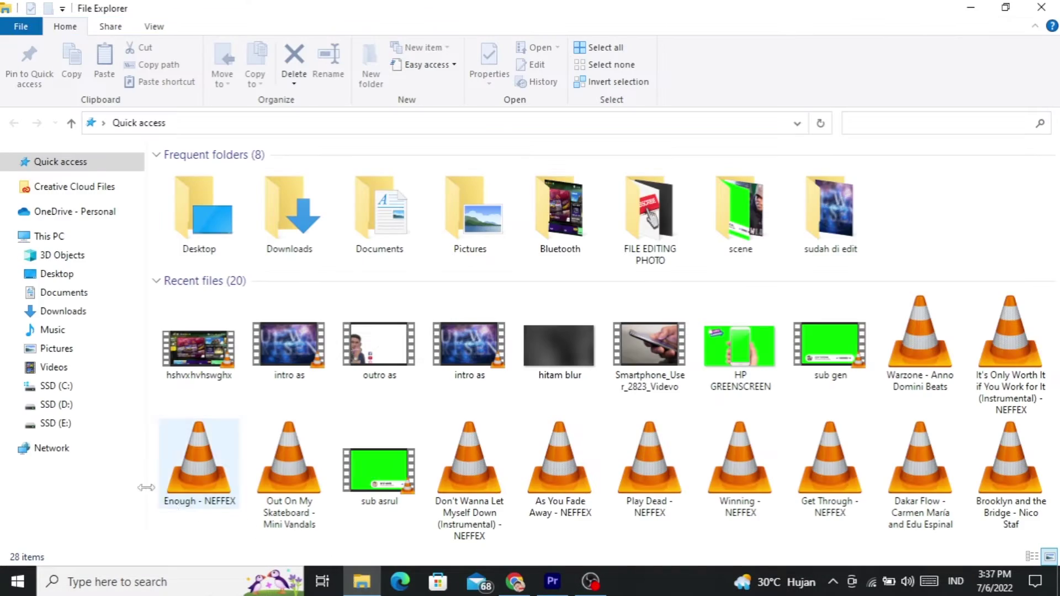
click(55, 405)
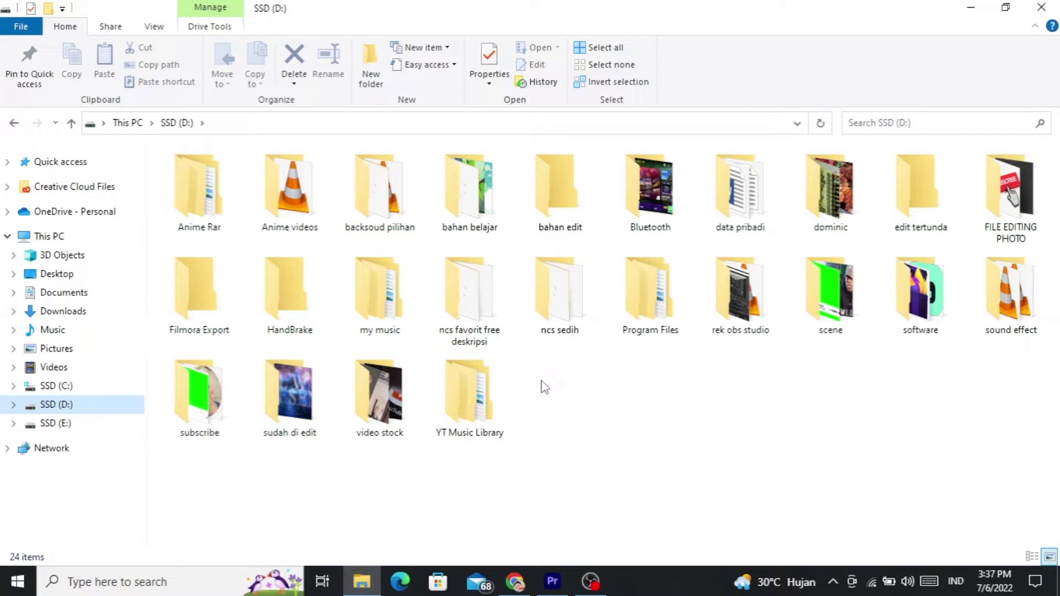
double_click(646, 207)
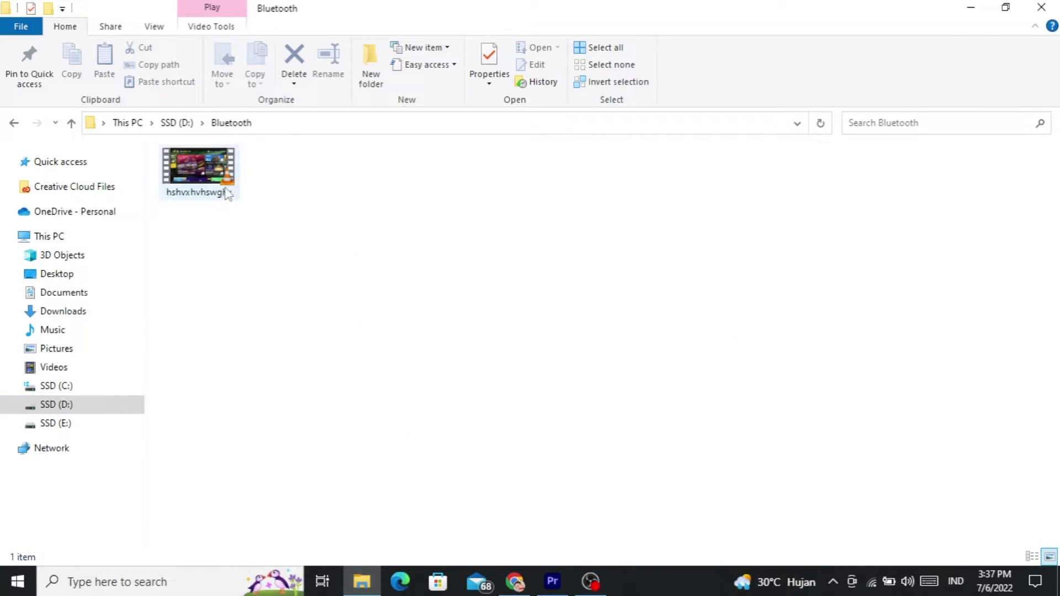
mouse_move(227, 194)
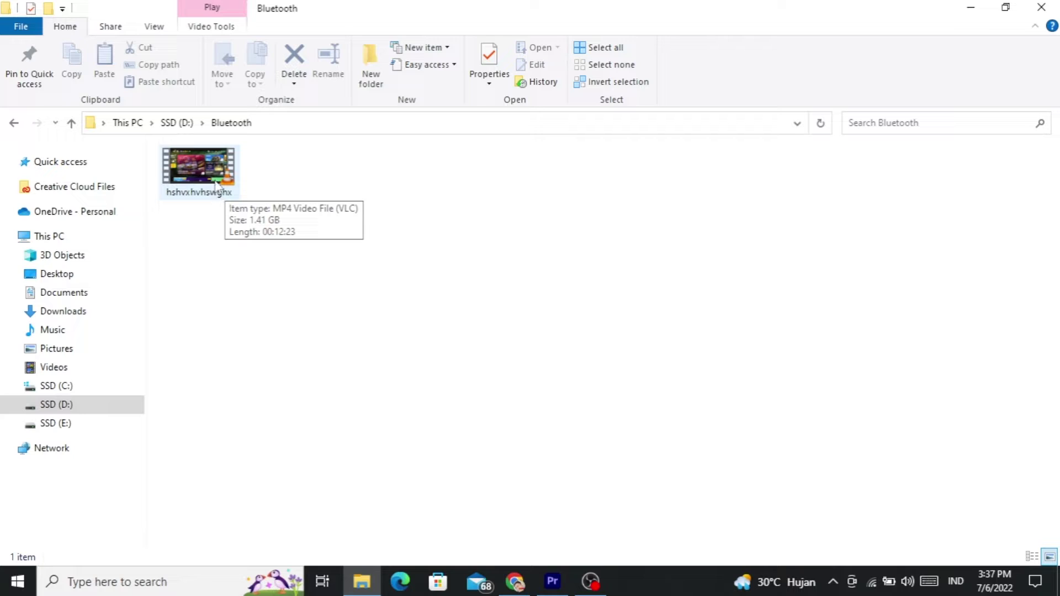
click(217, 188)
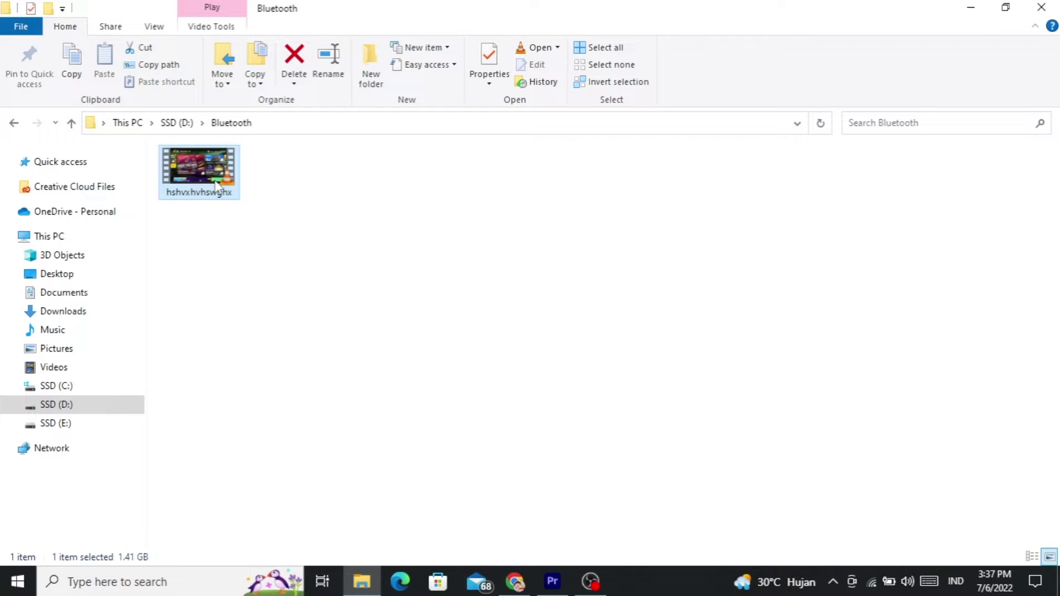
click(220, 192)
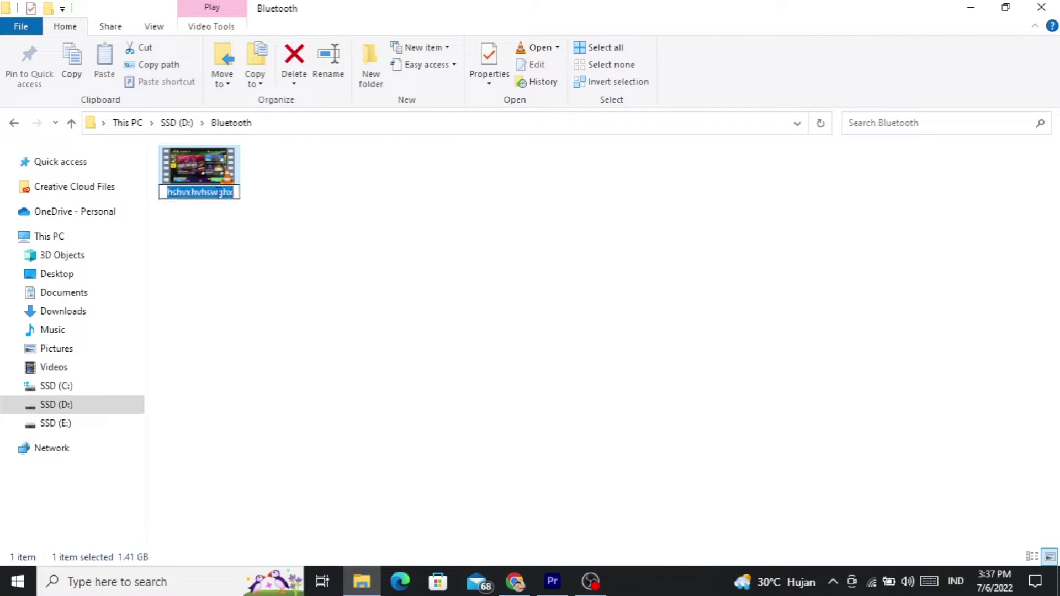
click(297, 203)
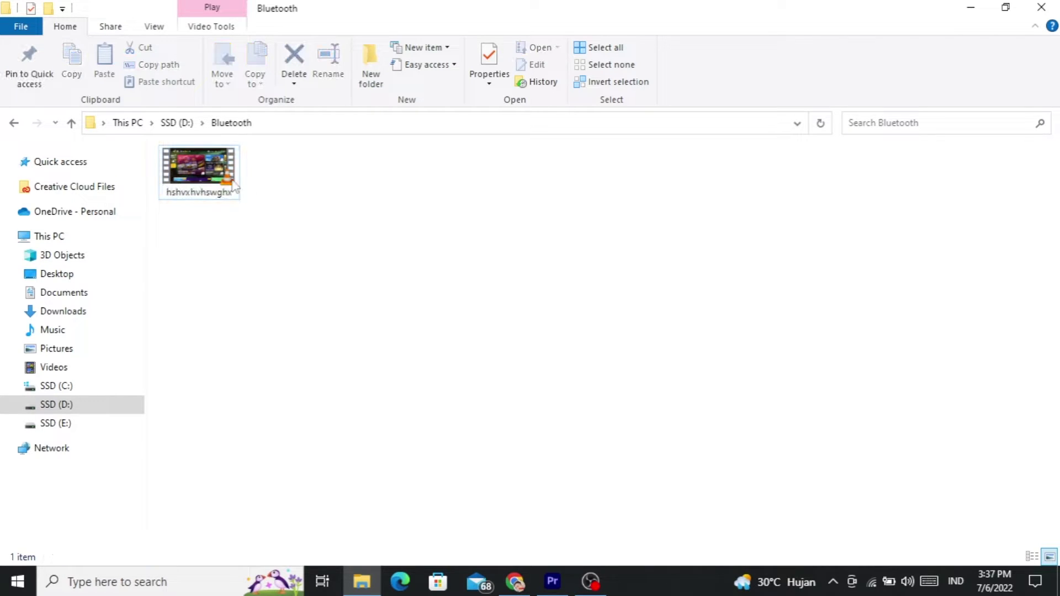
click(212, 177)
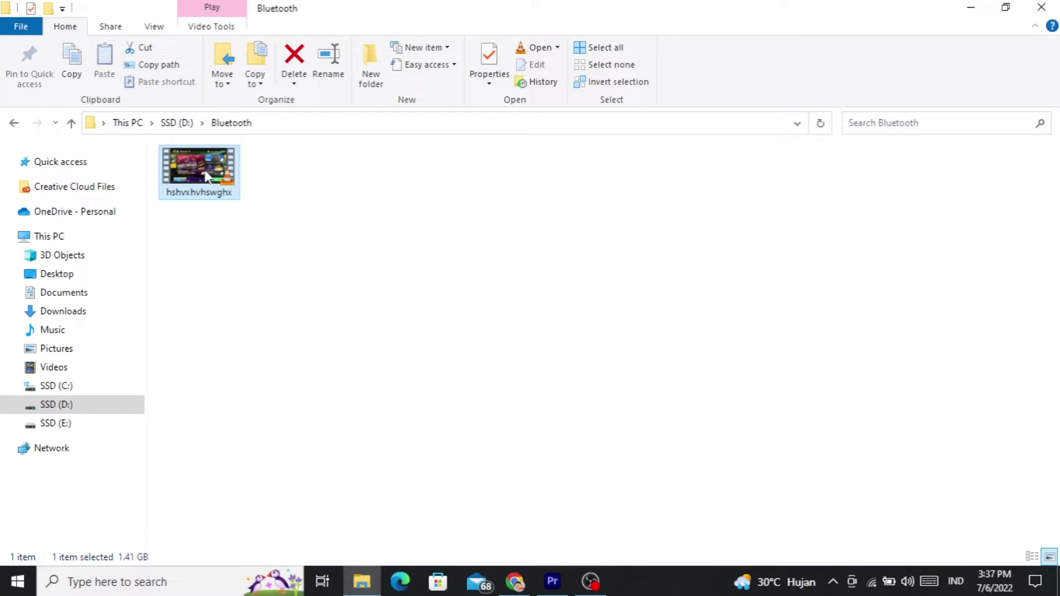
mouse_move(220, 190)
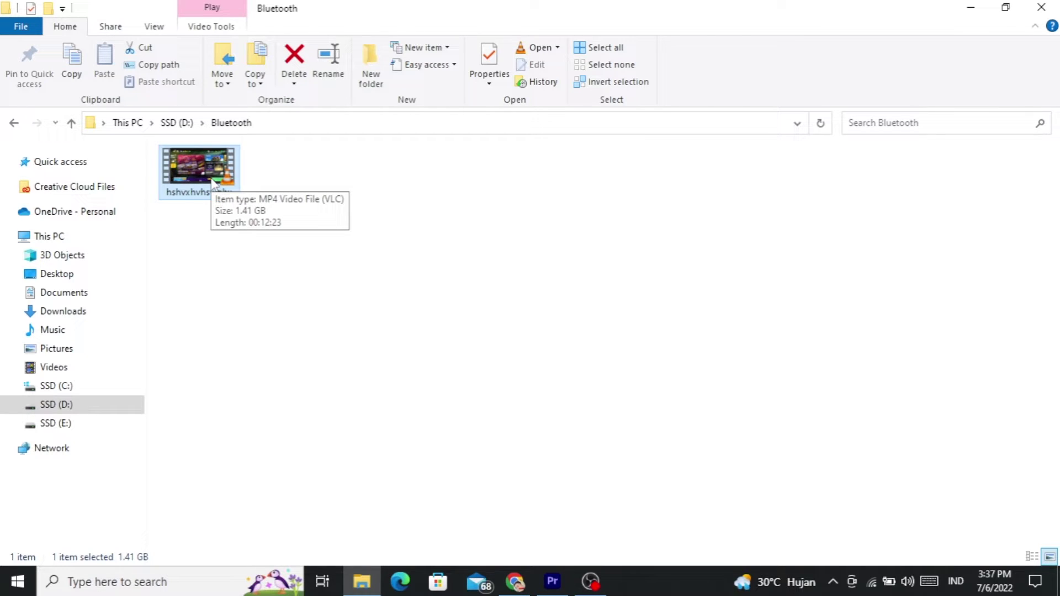
click(320, 175)
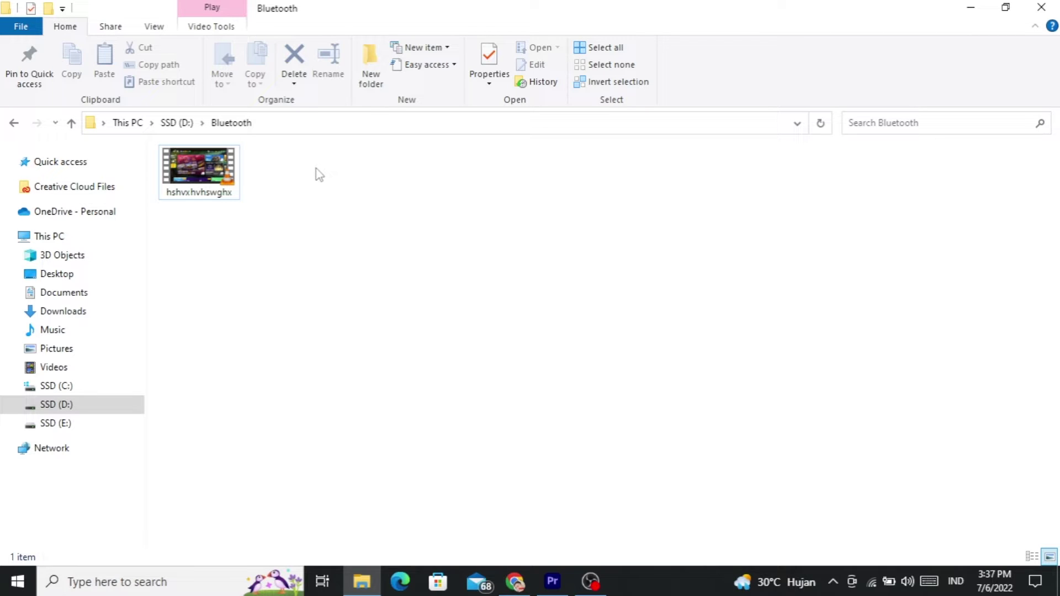
mouse_move(220, 190)
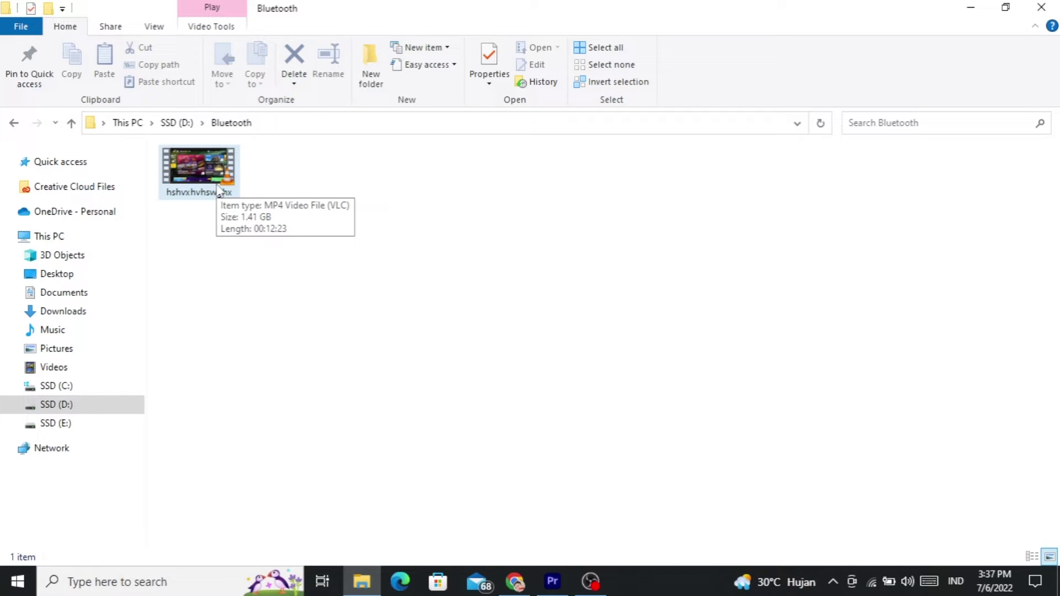
click(970, 8)
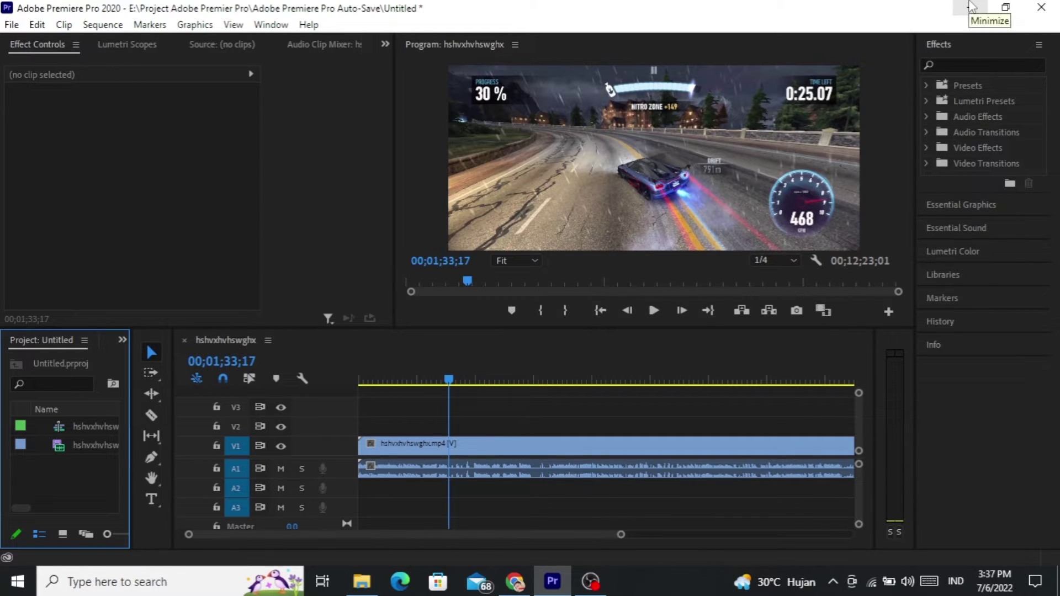
click(971, 7)
right_click(745, 120)
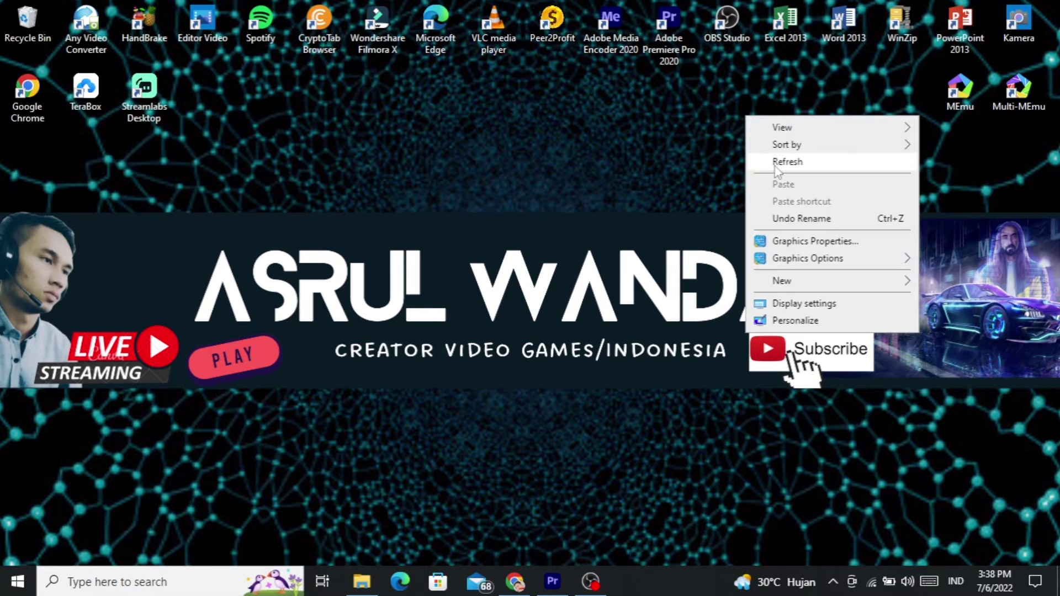
click(799, 156)
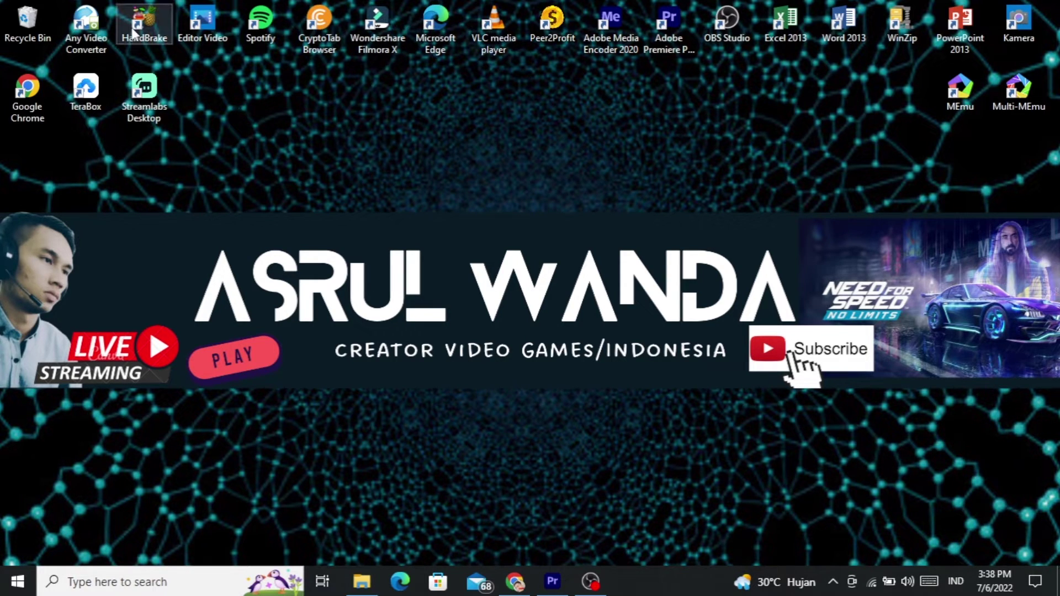
click(89, 28)
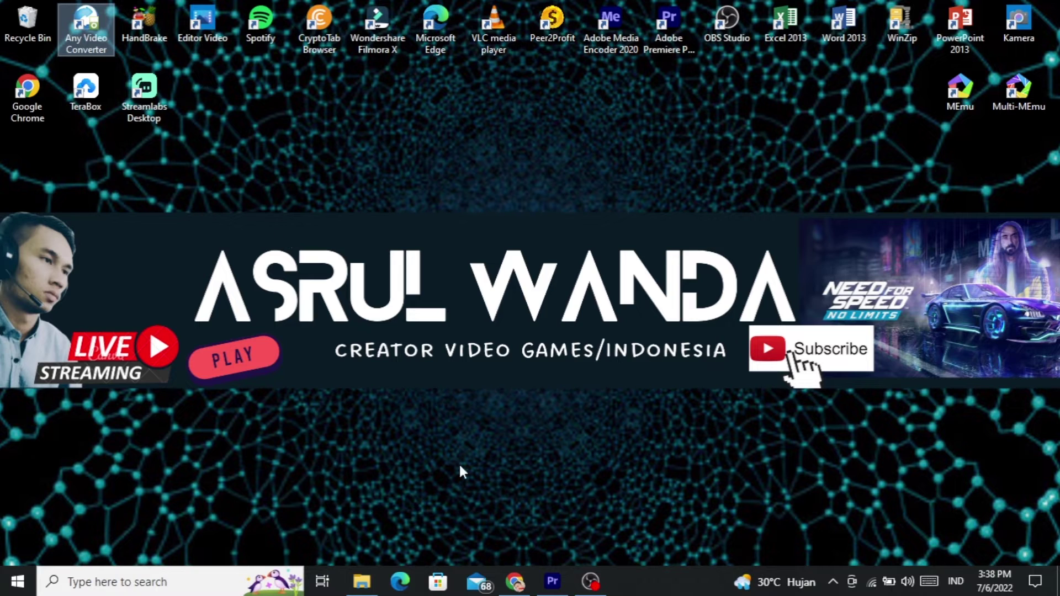
click(538, 589)
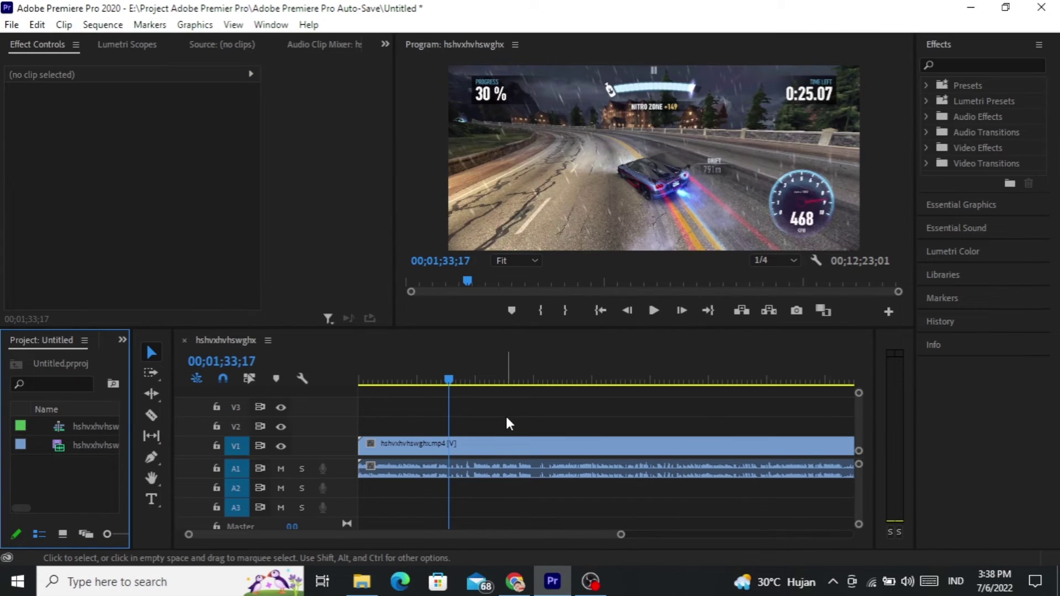
Zoom the timeline to fit the whole clip, select the clip, and bring File Explorer forward
click(509, 424)
key(minus)
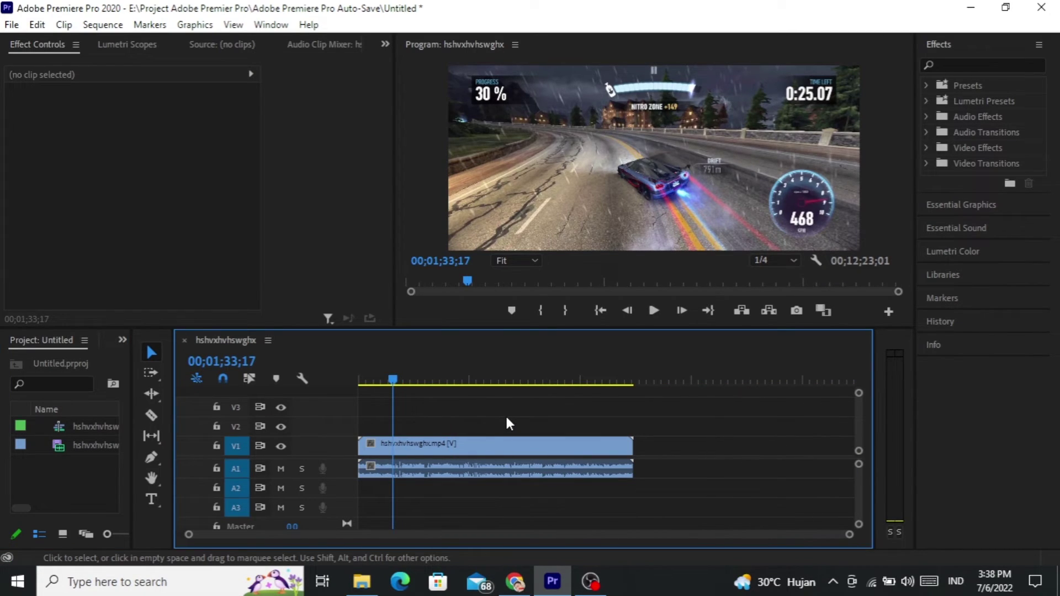
click(104, 431)
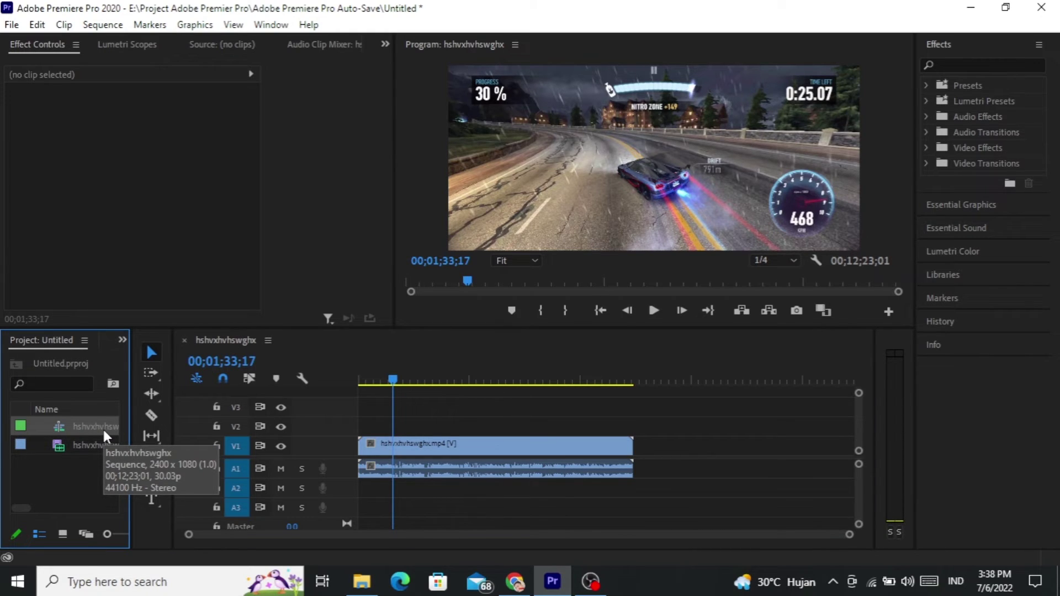
click(529, 425)
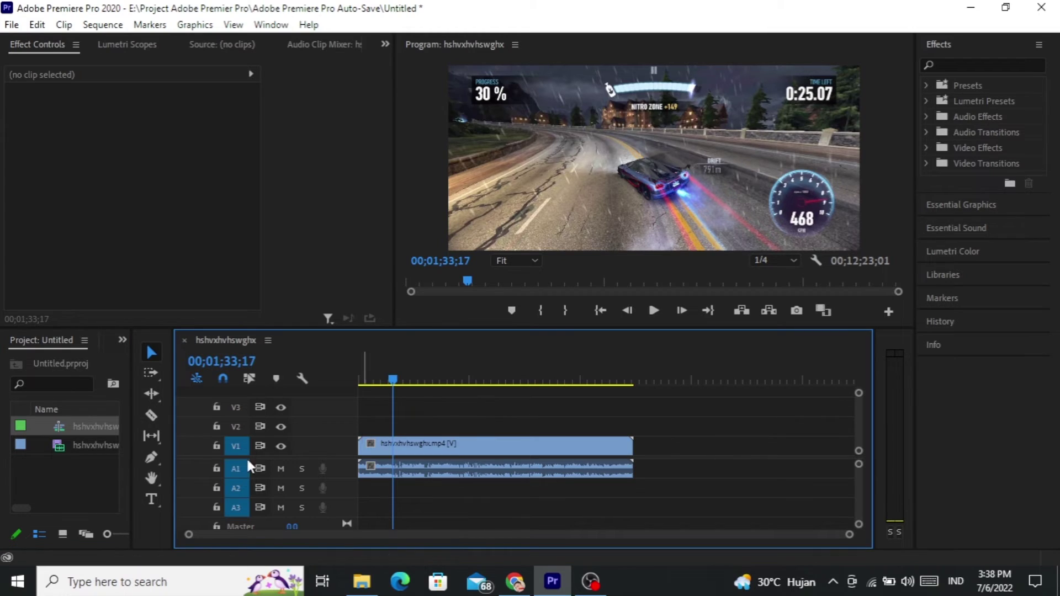
click(77, 446)
click(366, 581)
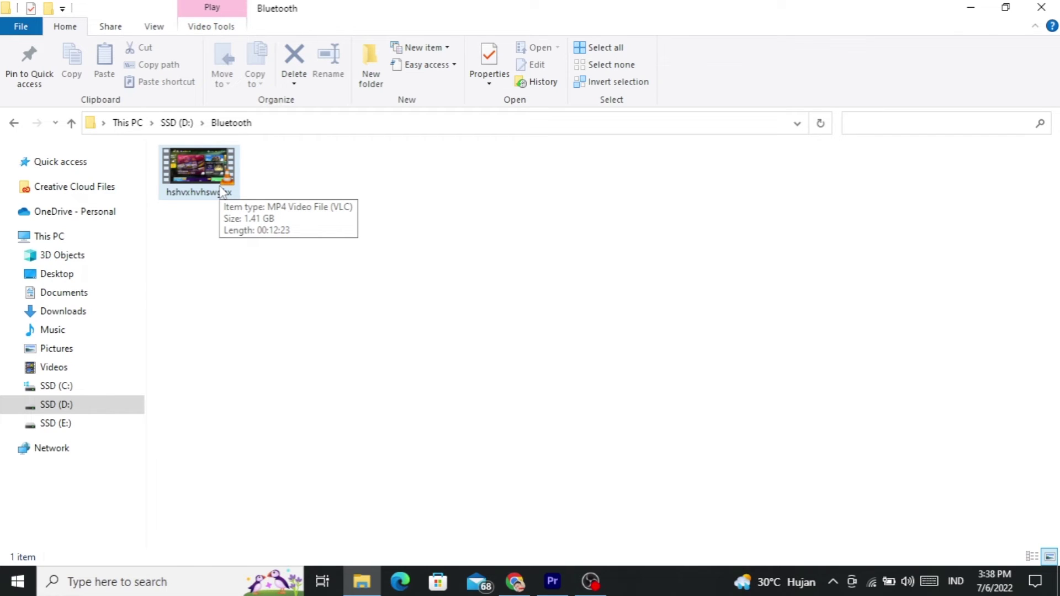
Open the Bluetooth MP4 directly, then return to Premiere's timeline holding the hshvxhvhswghx clip
double_click(223, 190)
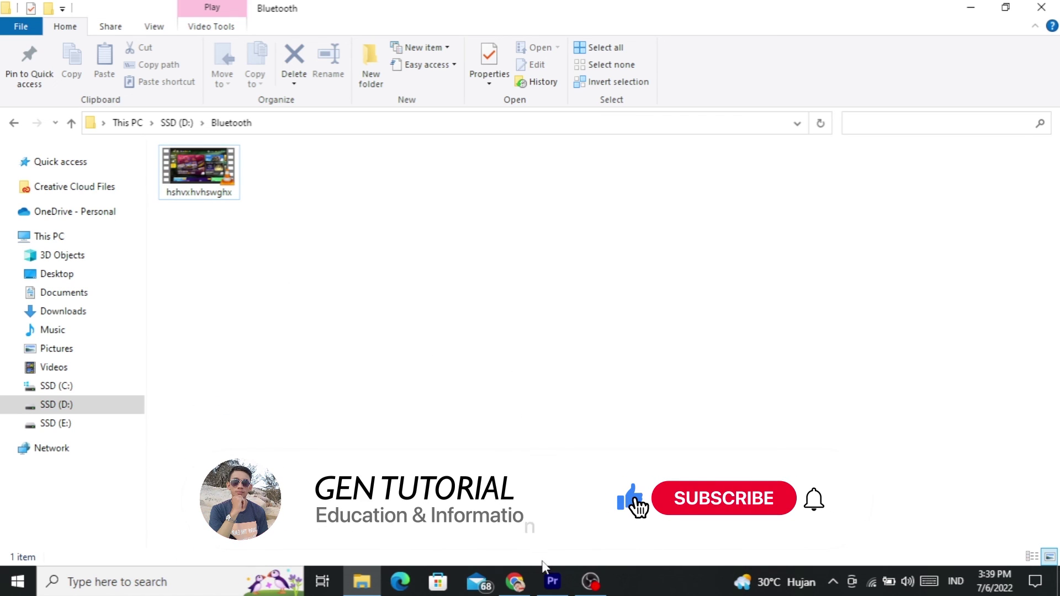
click(552, 581)
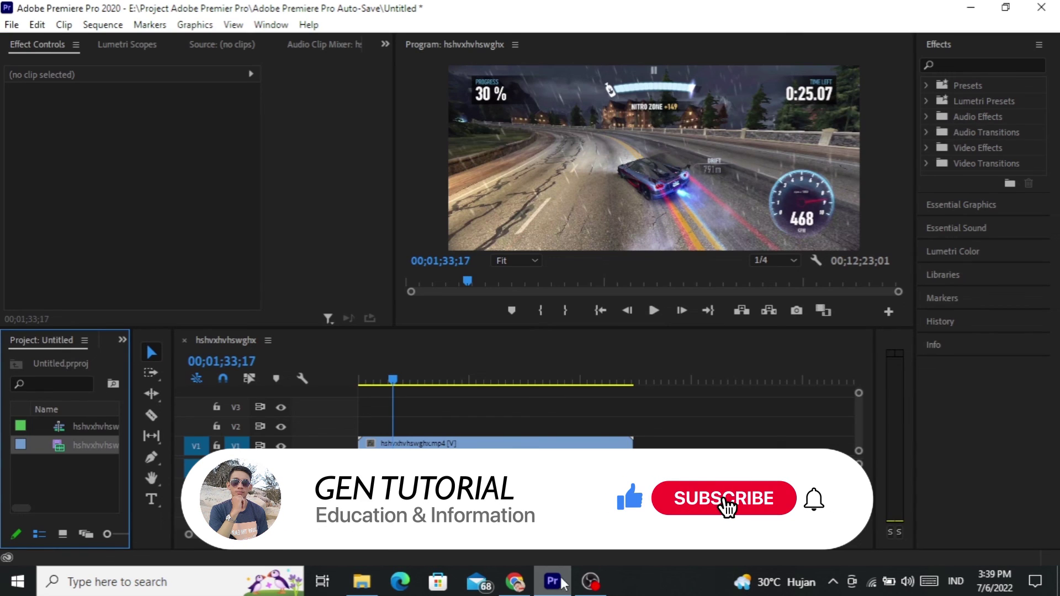
click(572, 421)
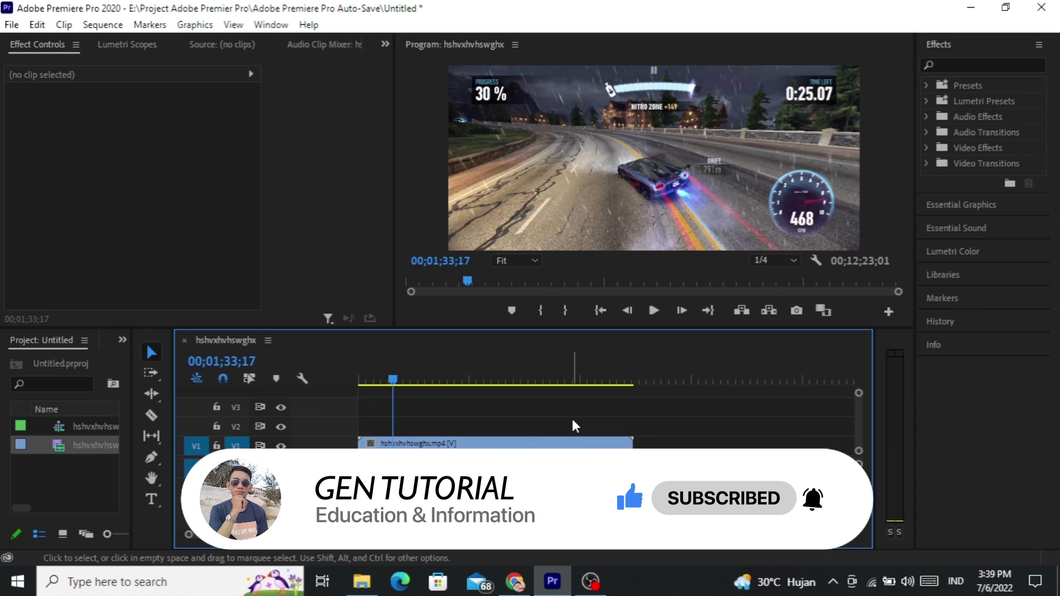